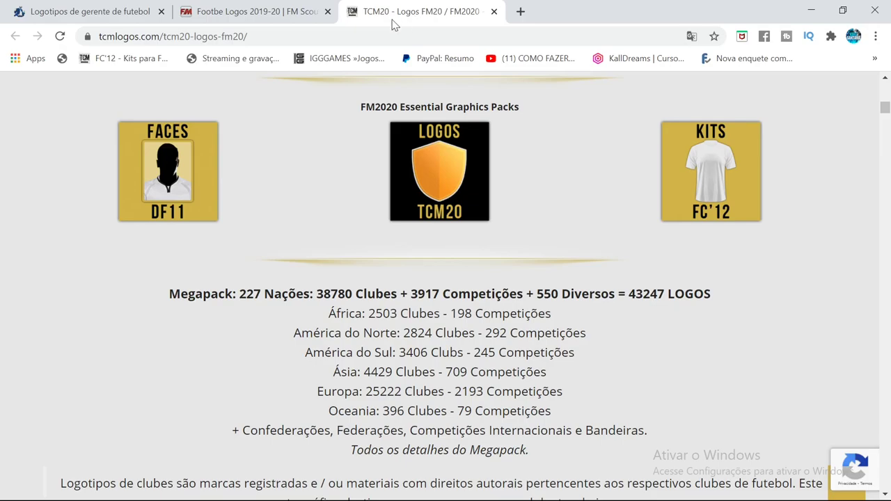
Review the Footbe Logos 2019-20 page on FM Scout and download the logo pack
scroll(319, 272, up, 1)
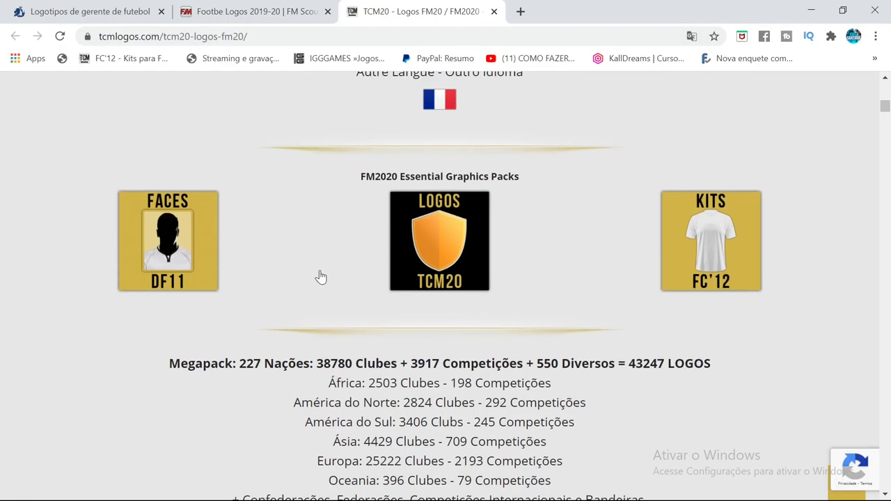
click(255, 13)
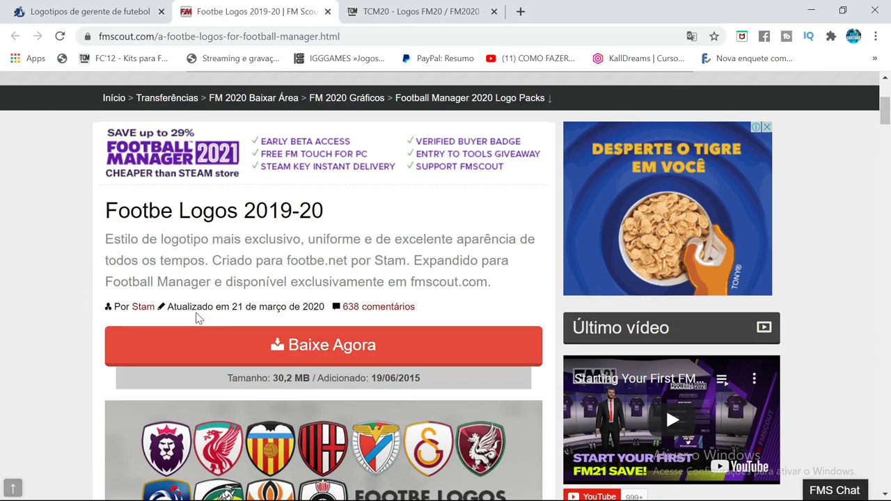
scroll(59, 324, down, 2)
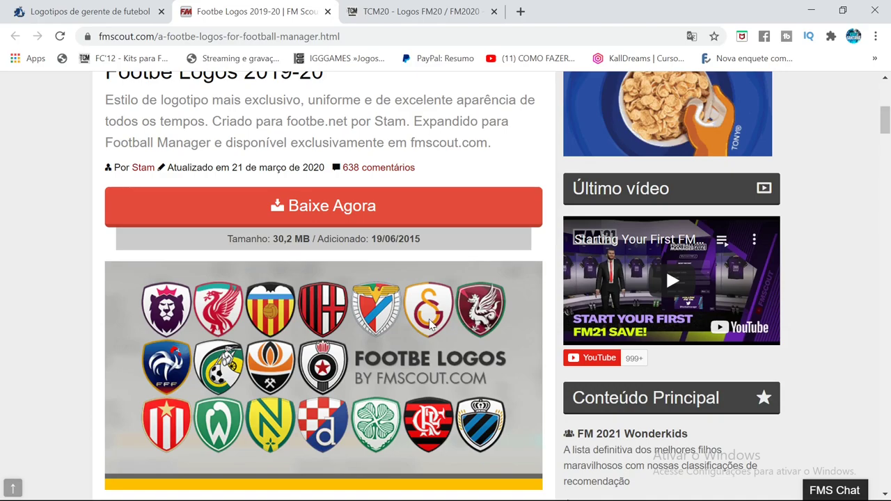
scroll(30, 334, up, 1)
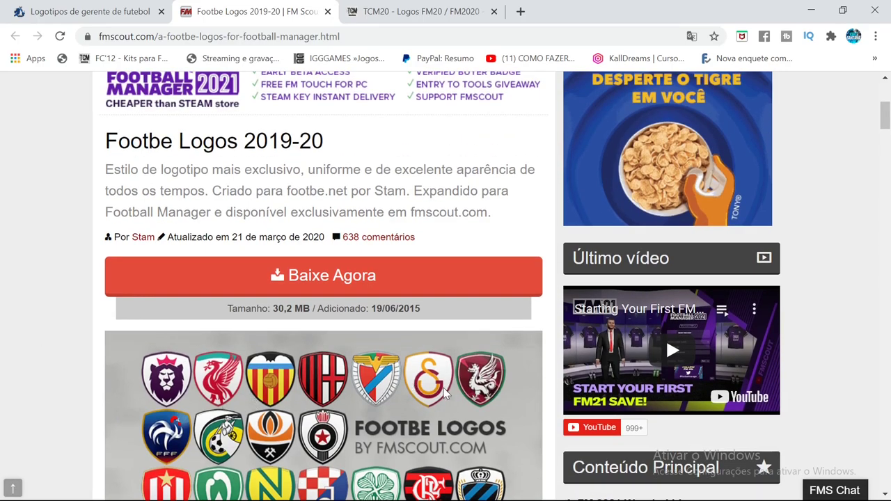
scroll(43, 369, up, 1)
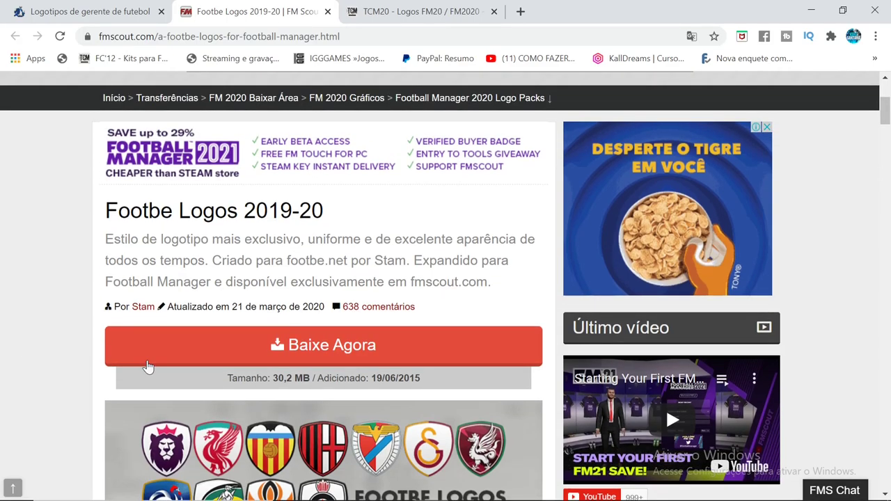
click(345, 355)
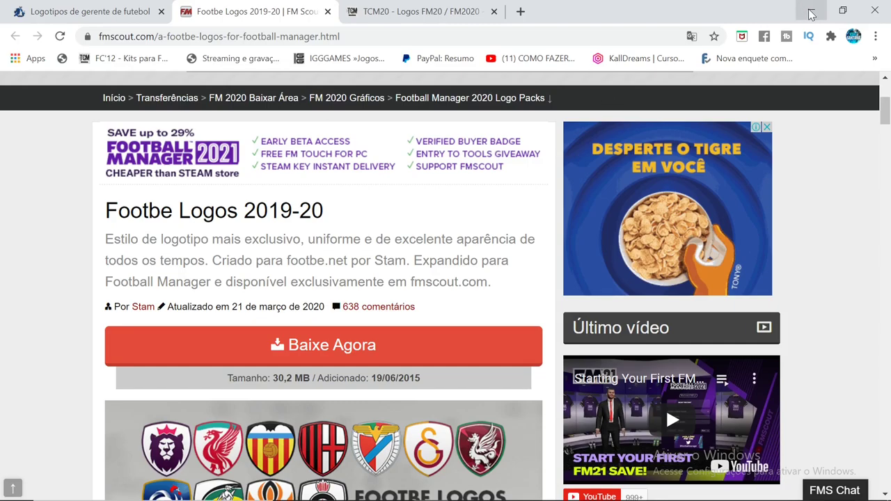
Bring up footbe-logos-2020-v3.3.zip in WinRAR over the Sports Interactive folder and select its clubs, nations, competitions and confederations folders
click(465, 487)
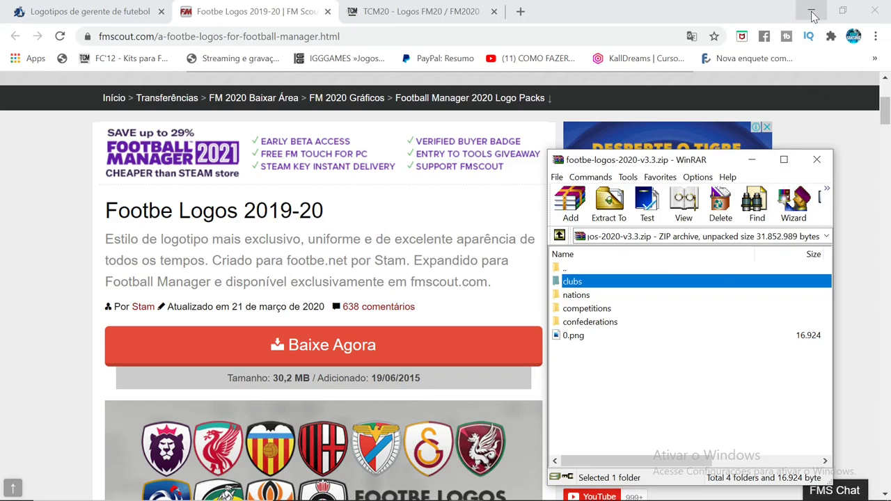
mouse_move(409, 496)
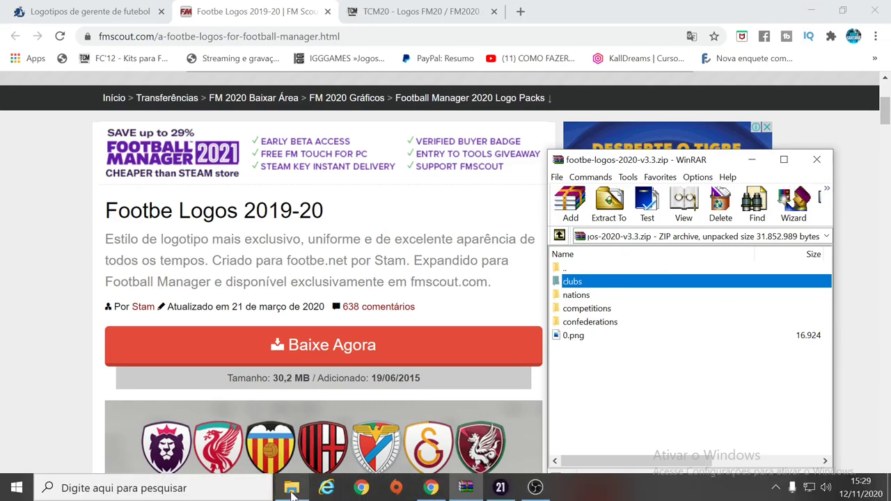
click(291, 489)
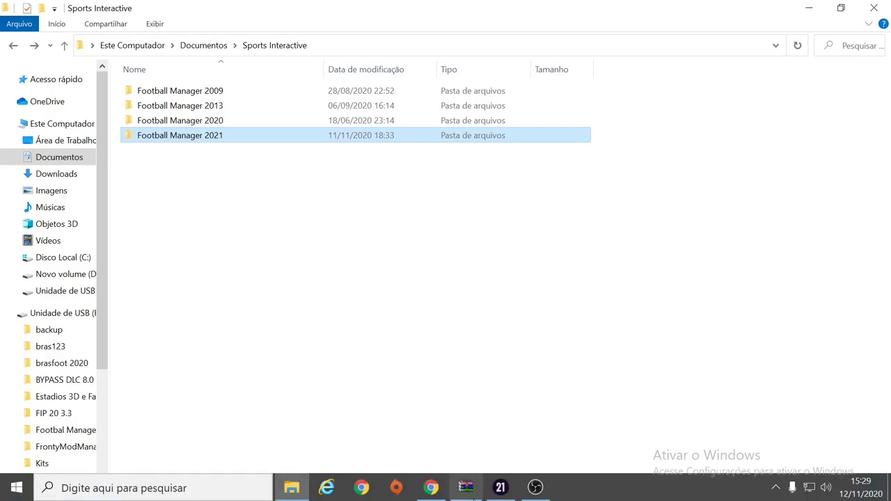
click(469, 489)
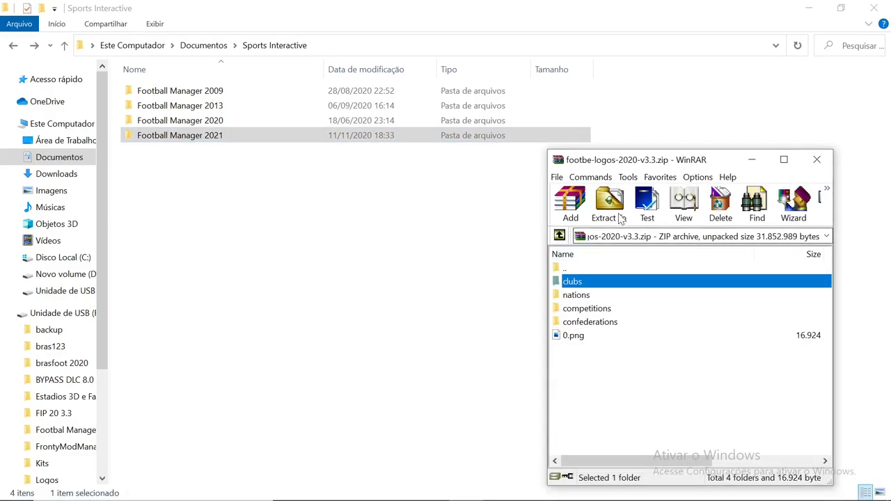
shift+click(585, 295)
shift+click(590, 321)
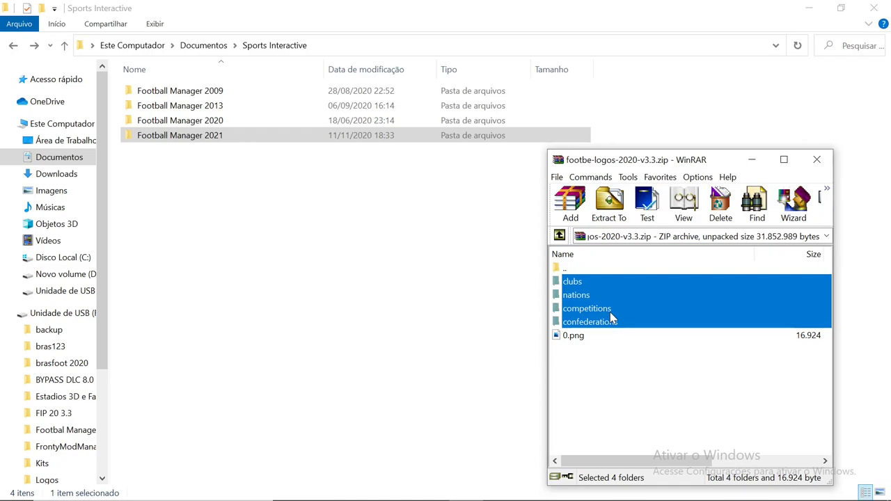
Inspect the graphics folder inside Football Manager 2021 in File Explorer, then return to the Football Manager 2021 folder
click(199, 141)
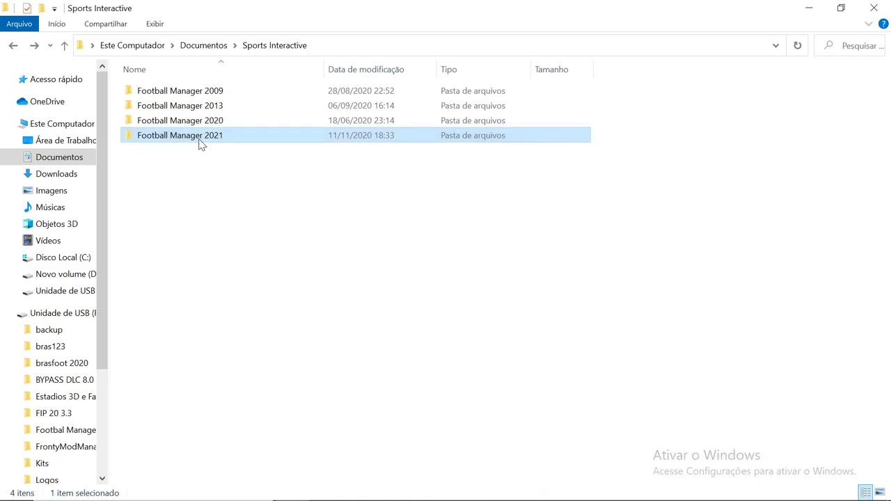
double_click(199, 141)
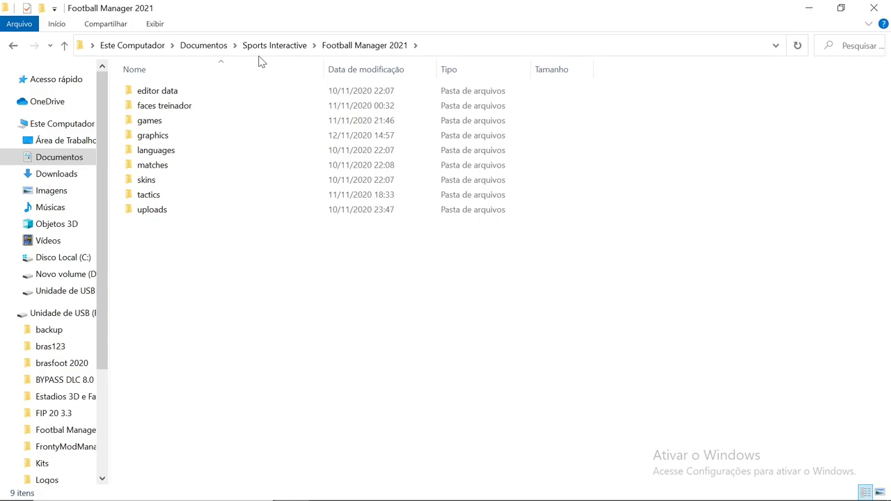
double_click(177, 137)
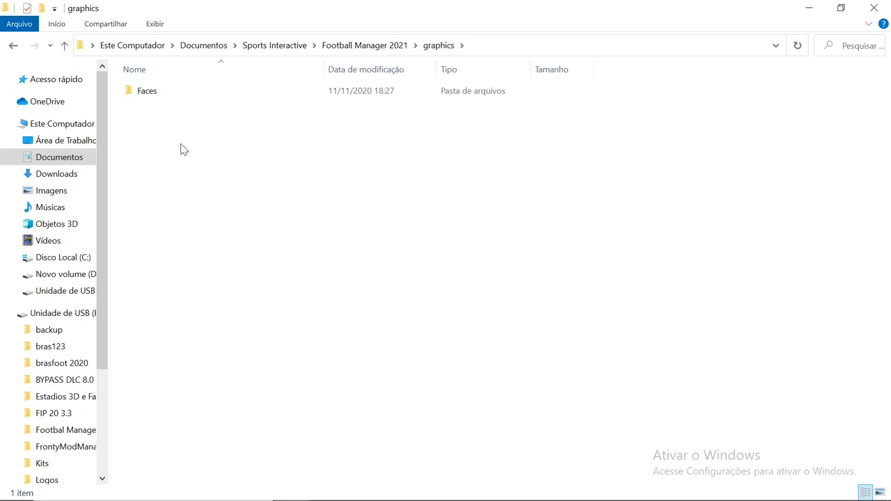
click(14, 45)
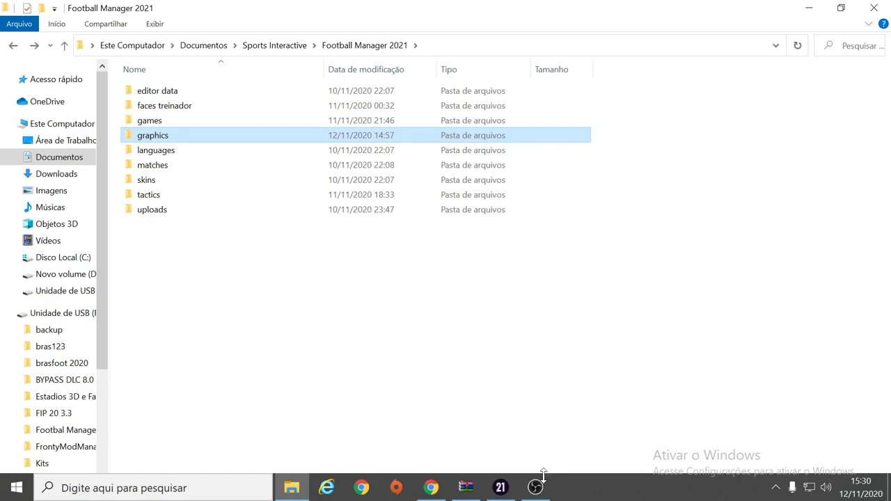
Extract the selected WinRAR folders to Documents\Sports Interactive\Football Manager 2021\graphics and put the archive window away
click(468, 491)
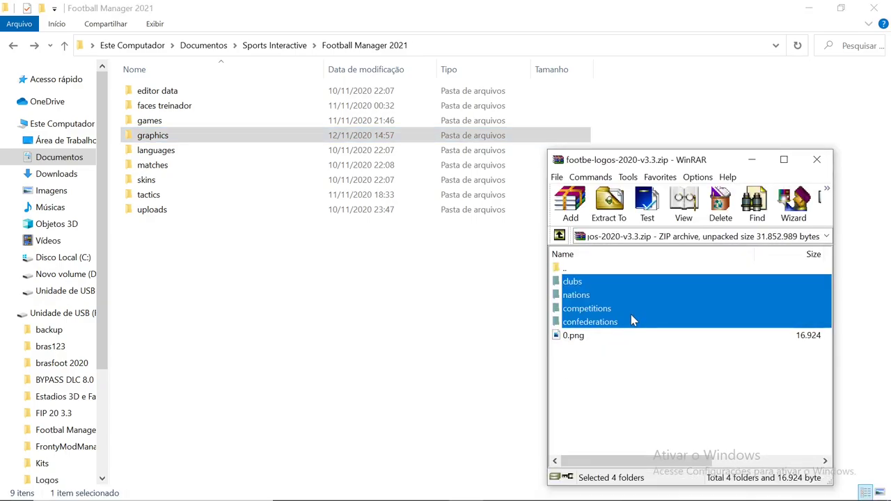
click(611, 210)
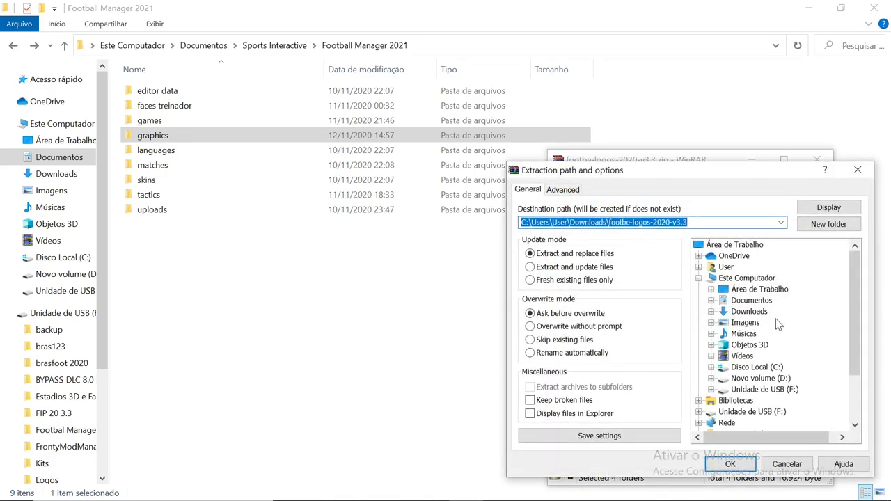
click(763, 302)
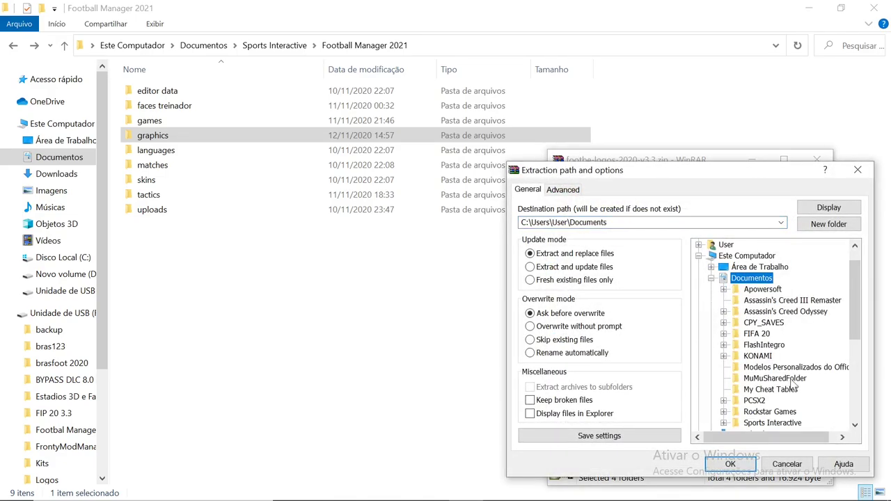
click(773, 423)
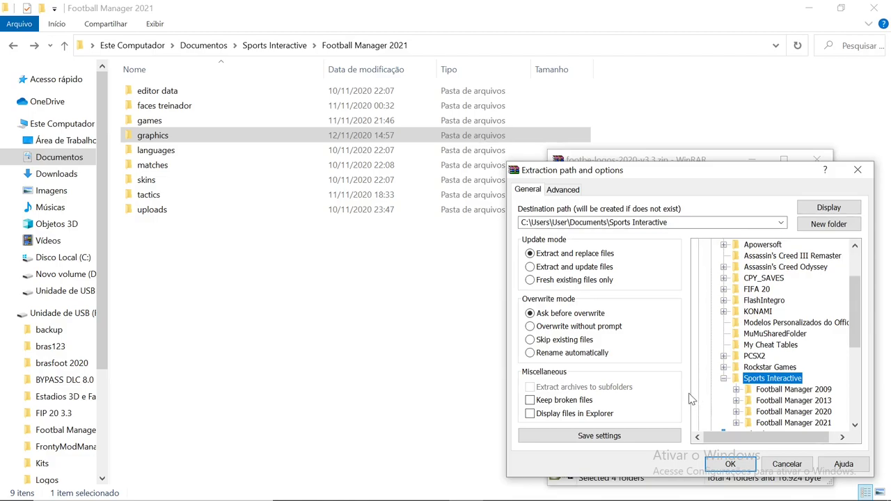
click(786, 423)
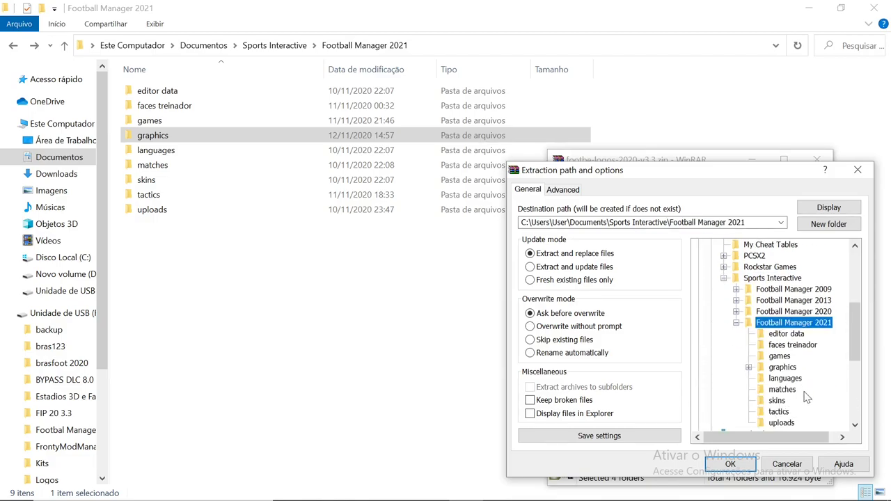
click(783, 367)
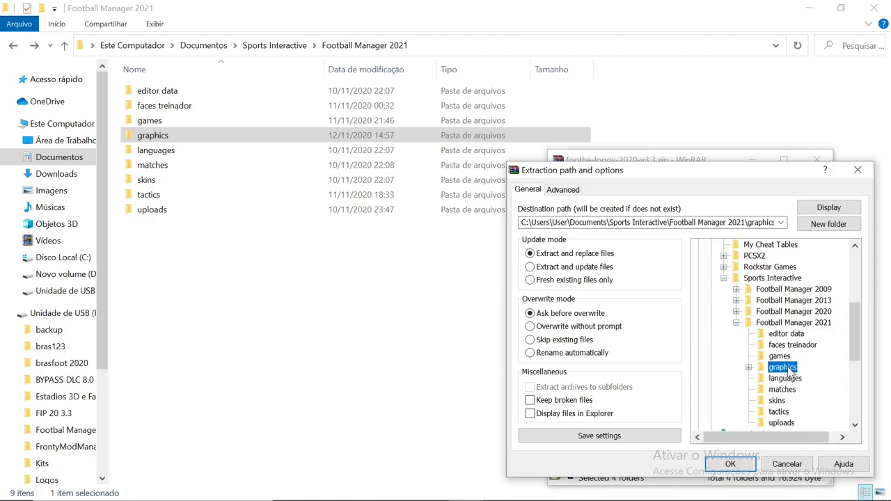
click(729, 465)
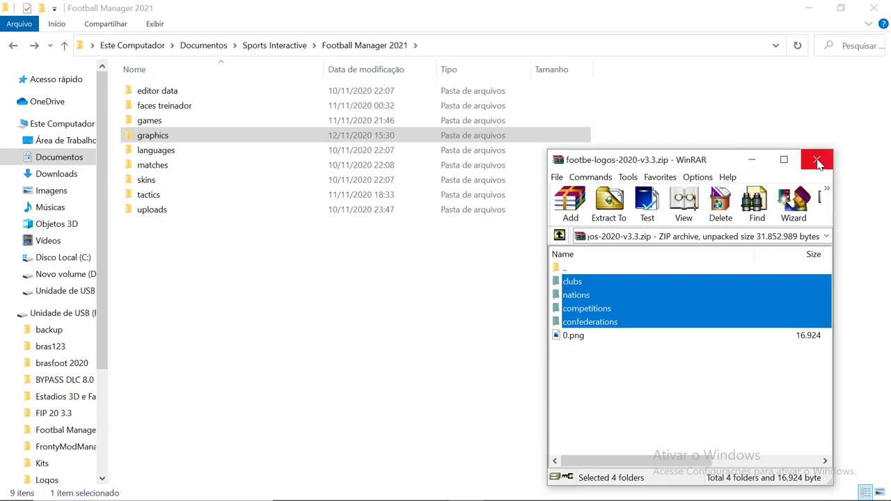
click(755, 165)
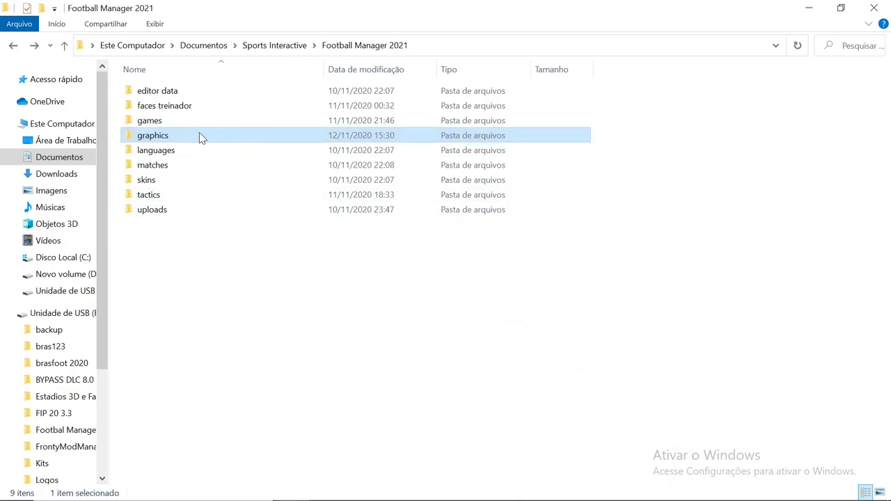
Create a new folder named Logos inside the Football Manager 2021 graphics folder
double_click(188, 140)
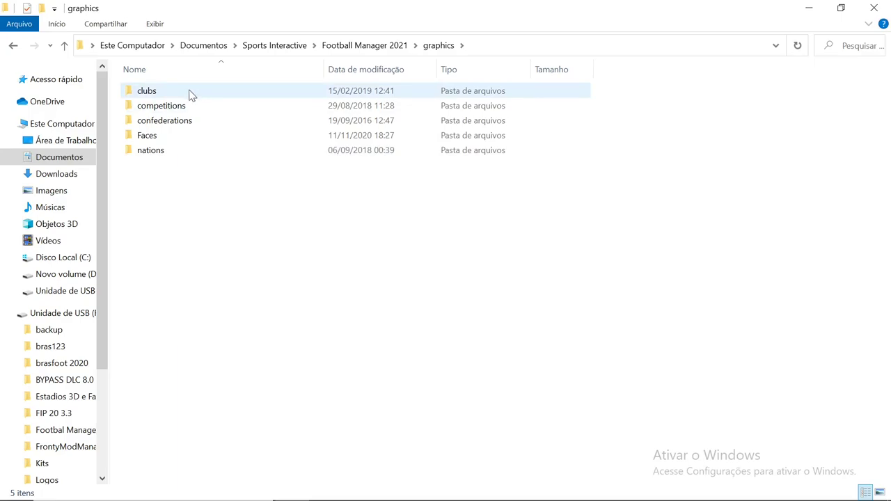
right_click(167, 193)
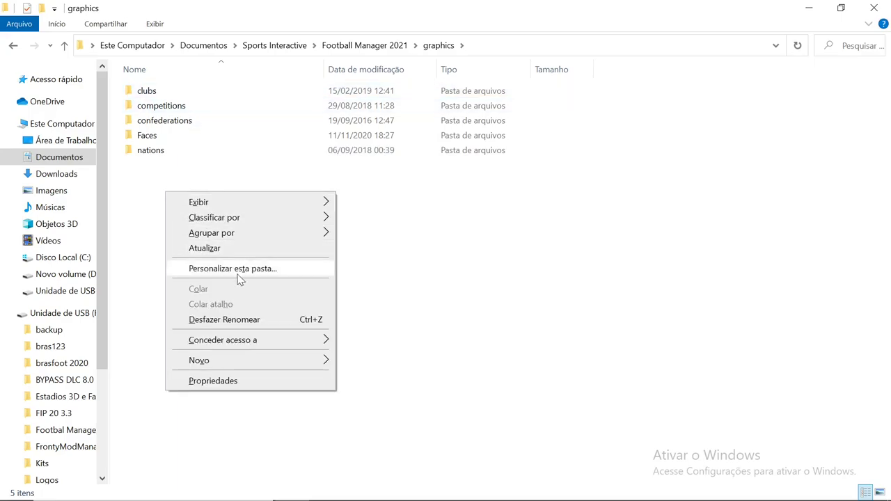
mouse_move(323, 365)
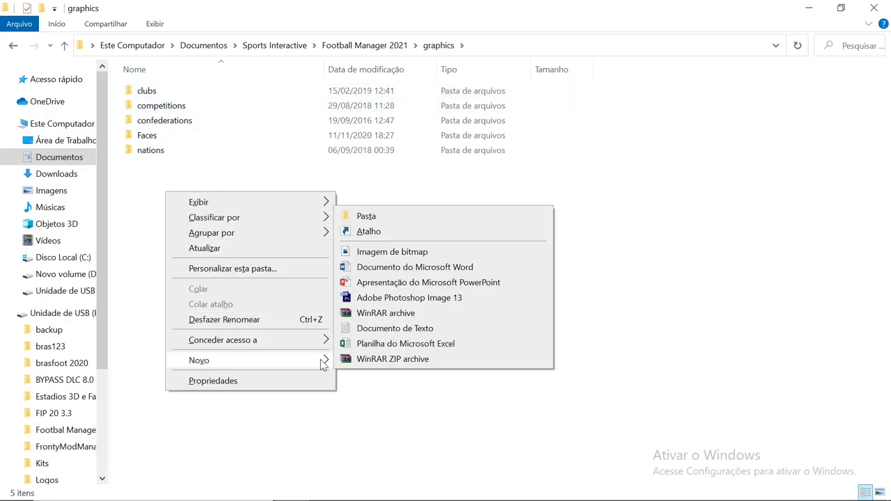
click(385, 218)
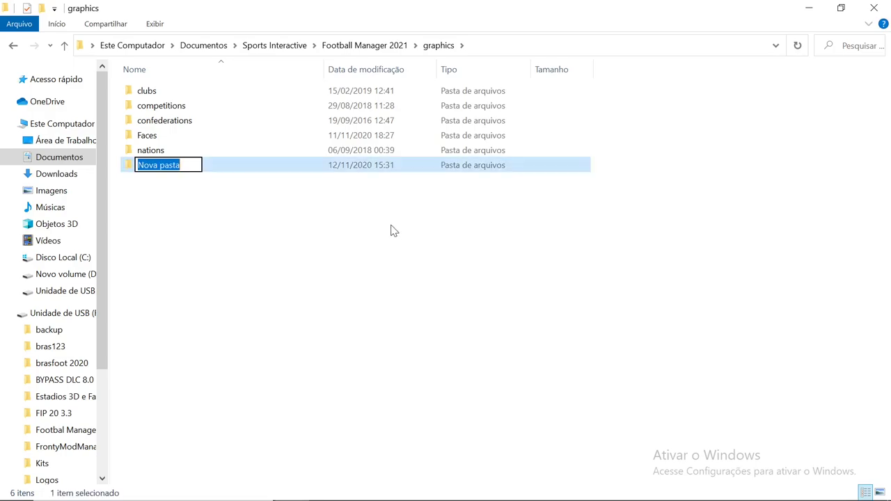
text(Logos)
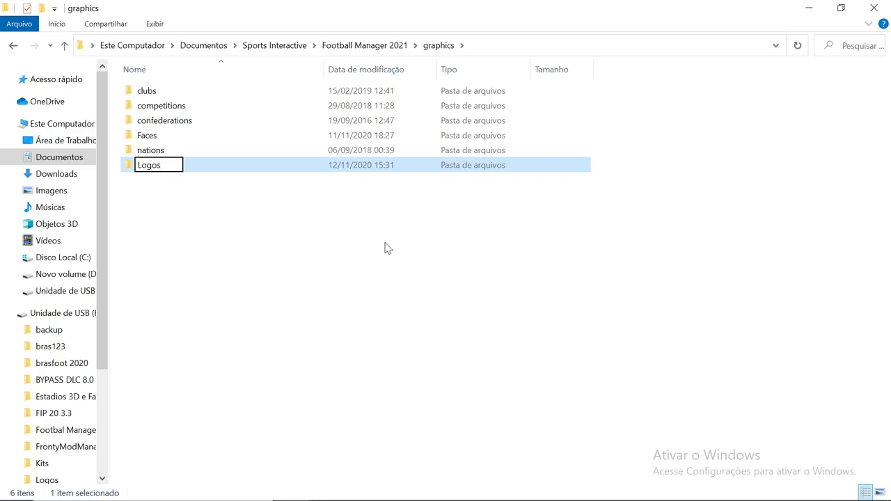
click(249, 215)
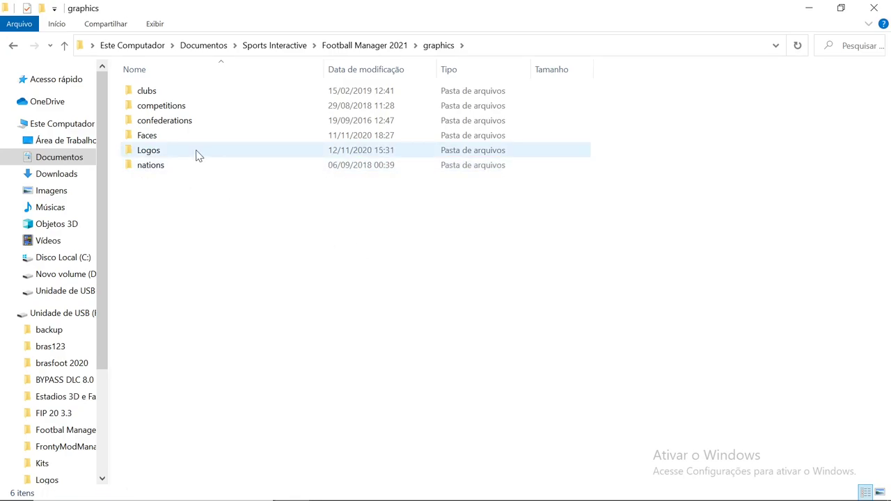
Move the clubs, competitions, confederations and nations folders into the Logos folder
click(174, 92)
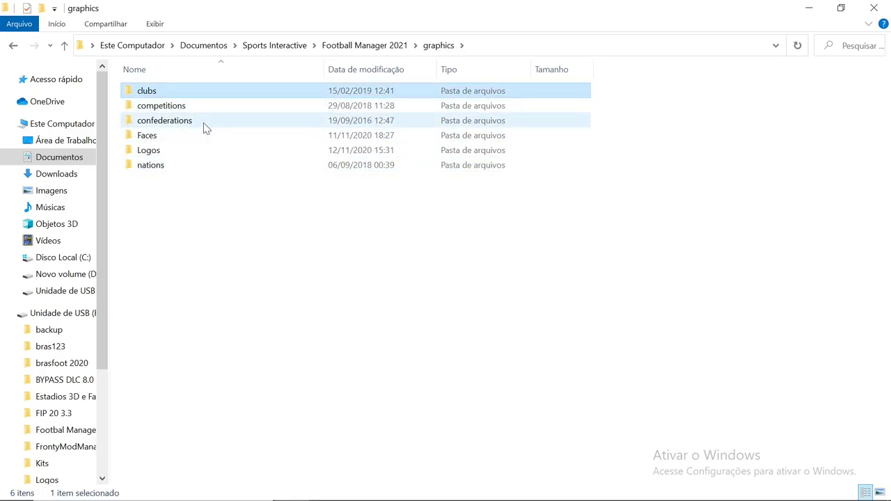
ctrl+click(197, 108)
ctrl+click(198, 122)
drag(193, 105, 186, 153)
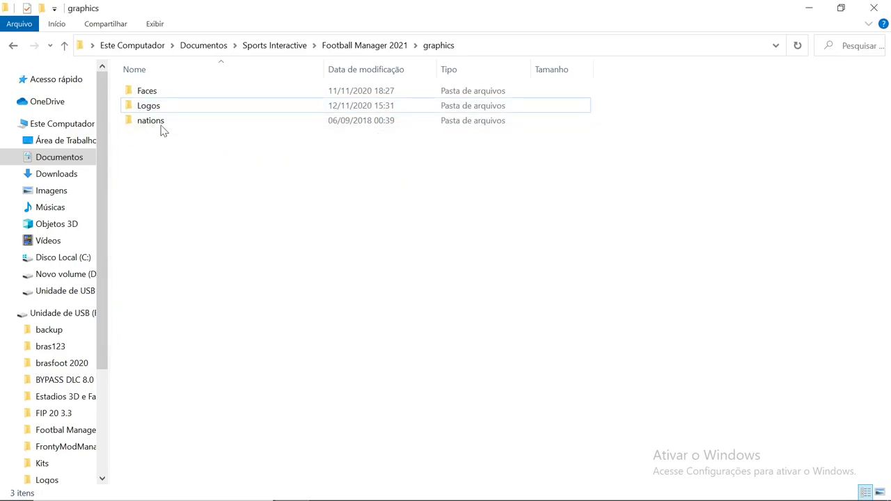
click(162, 131)
mouse_move(167, 122)
mouse_down()
mouse_move(166, 108)
mouse_move(179, 134)
mouse_up()
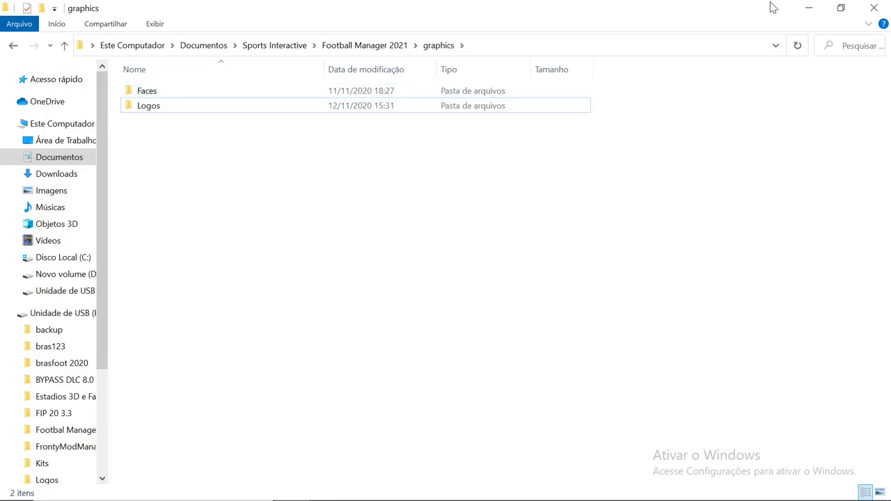
Minimize File Explorer and the browser, switch to Football Manager 2021 and open its advanced Interface preferences
click(814, 12)
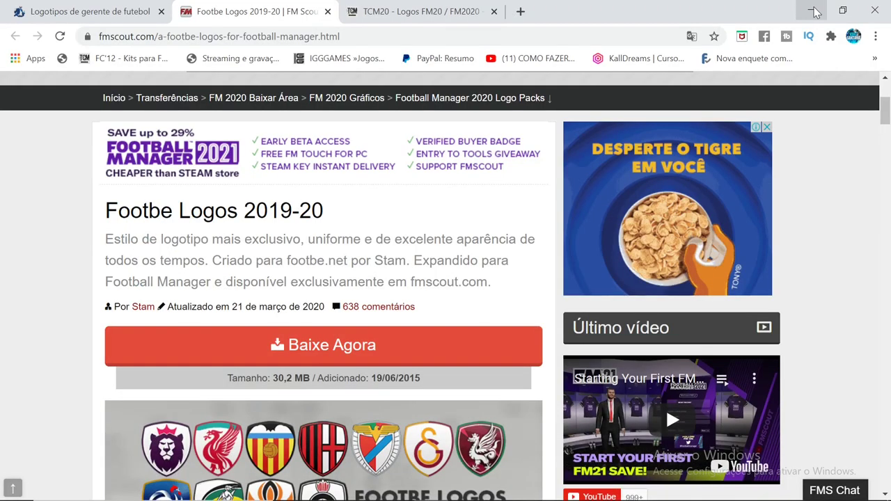
click(813, 10)
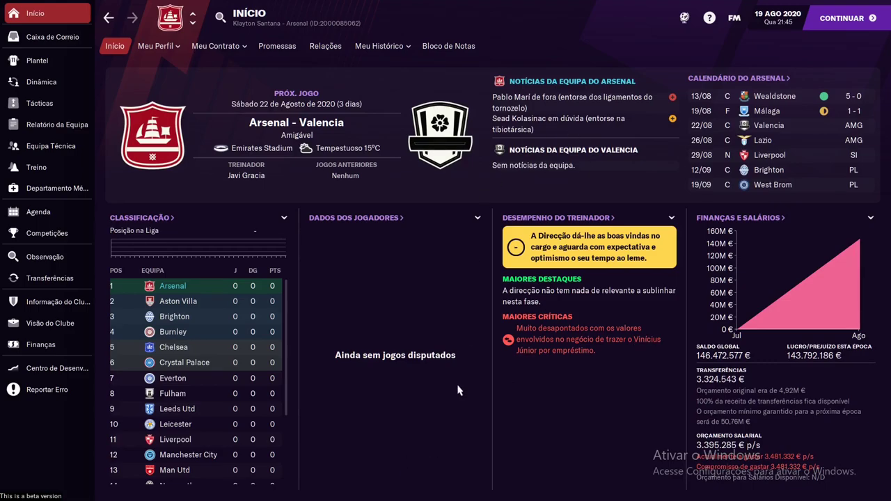
click(736, 19)
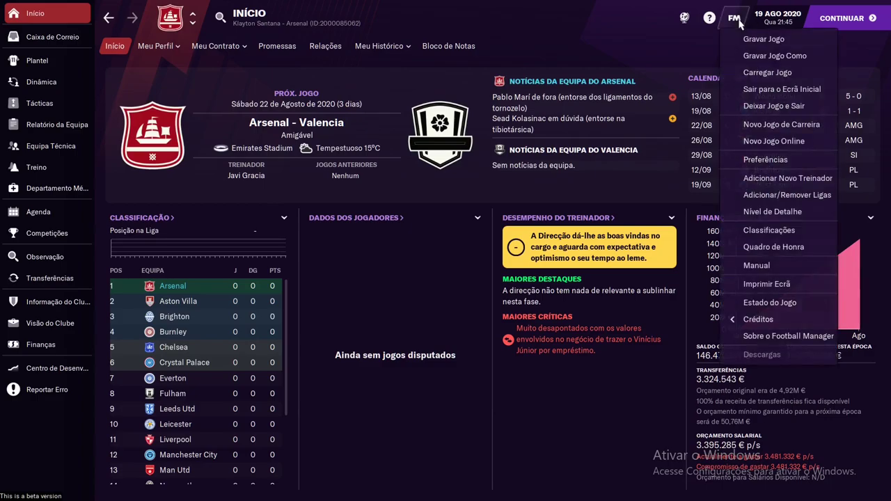
click(734, 163)
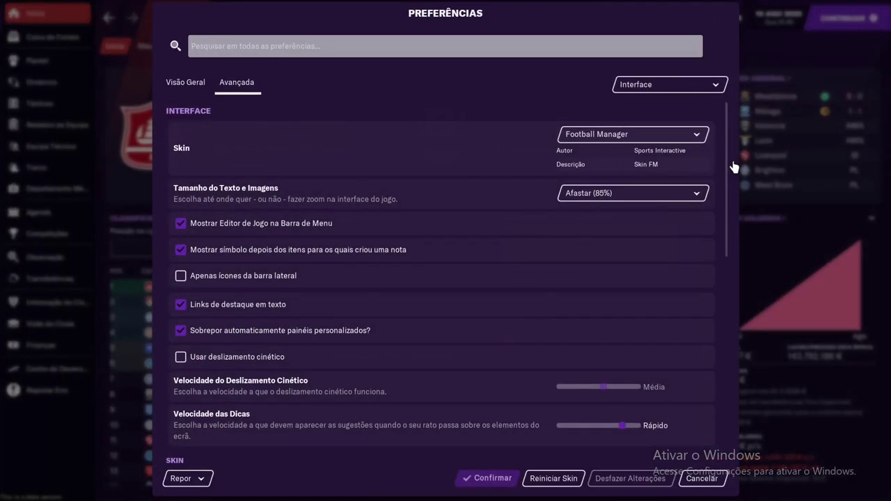
click(666, 88)
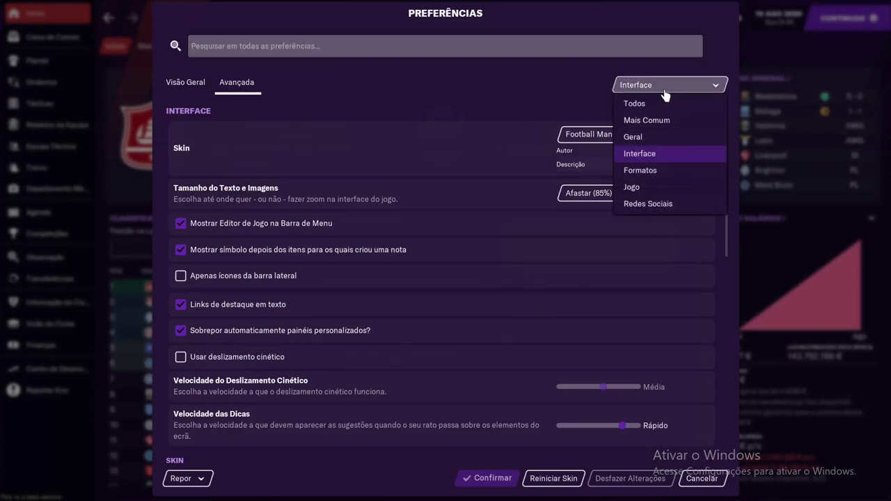
click(656, 156)
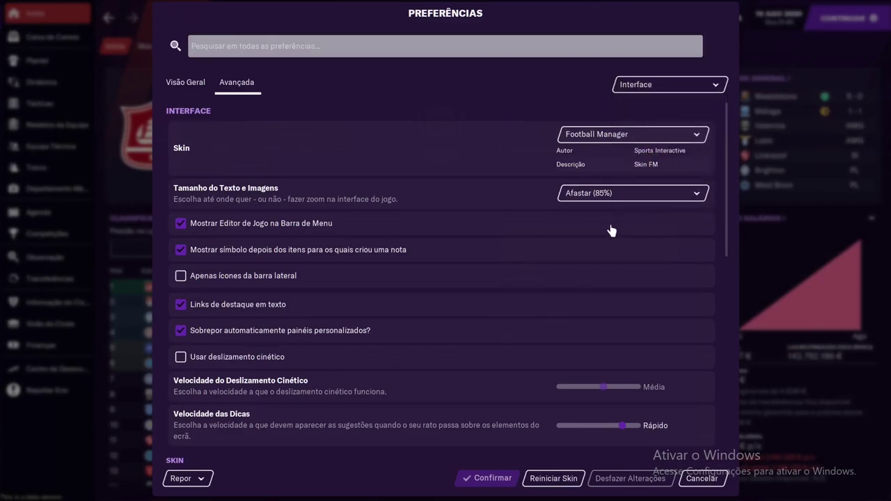
Clear the game cache (Limpar a Cache) from the preferences and accept the confirmation
click(188, 479)
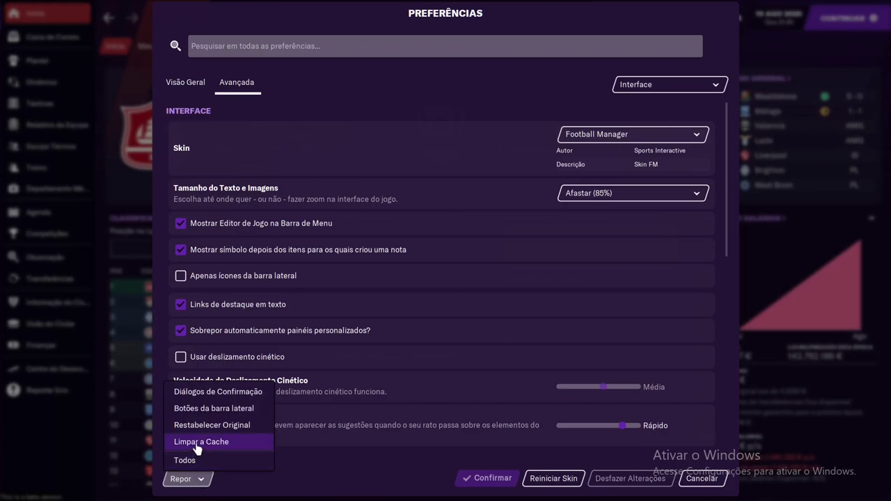
click(198, 445)
click(494, 292)
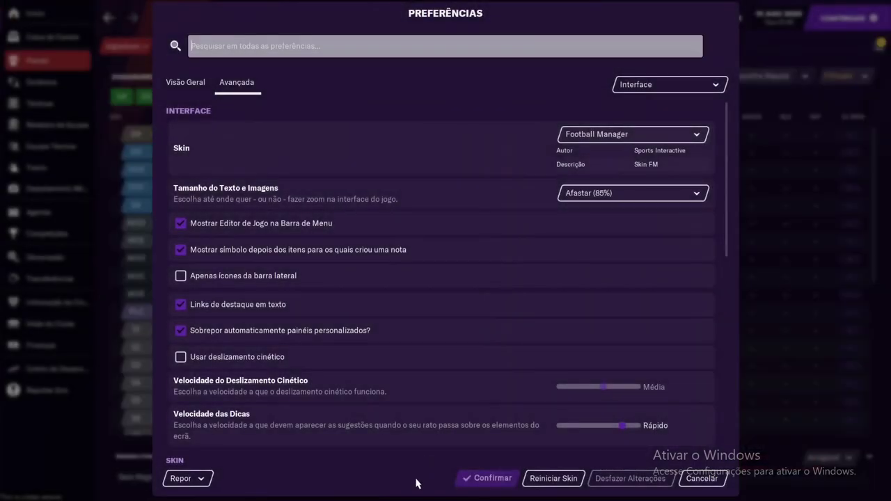
Turn off showing screen IDs in the title bar in the Interface skin settings and reload the skin
click(662, 84)
click(638, 160)
scroll(464, 260, down, 3)
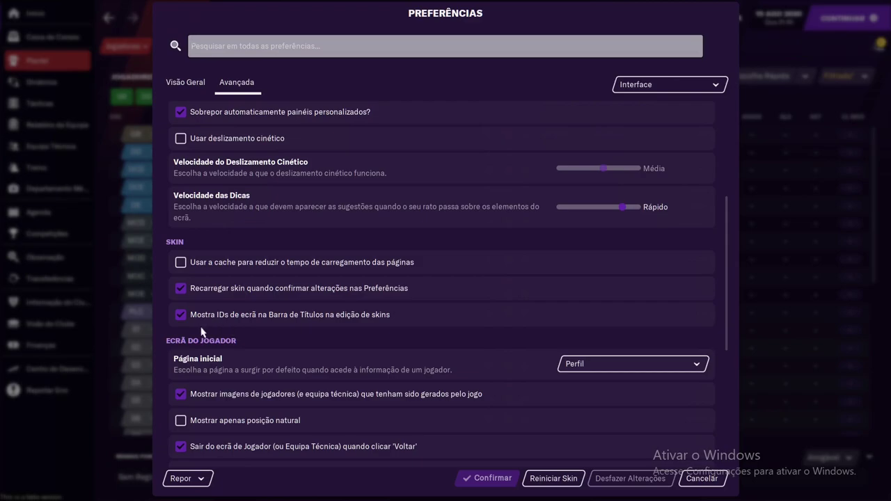
click(184, 316)
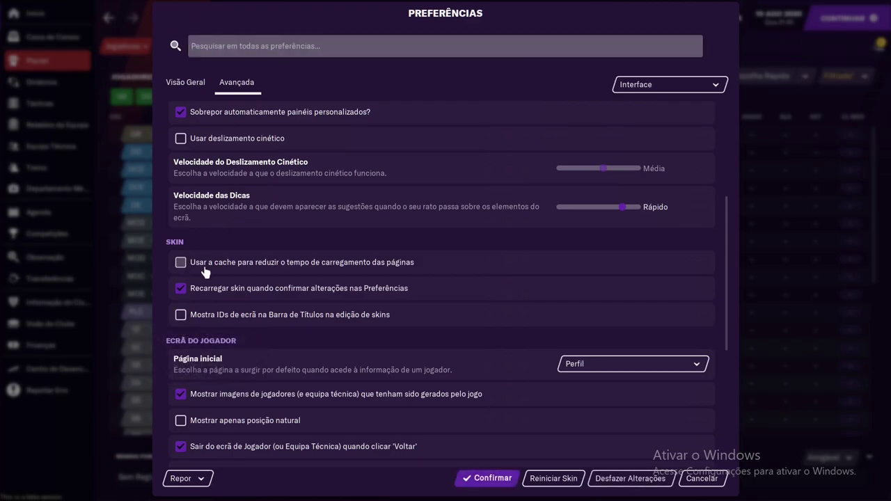
mouse_move(216, 271)
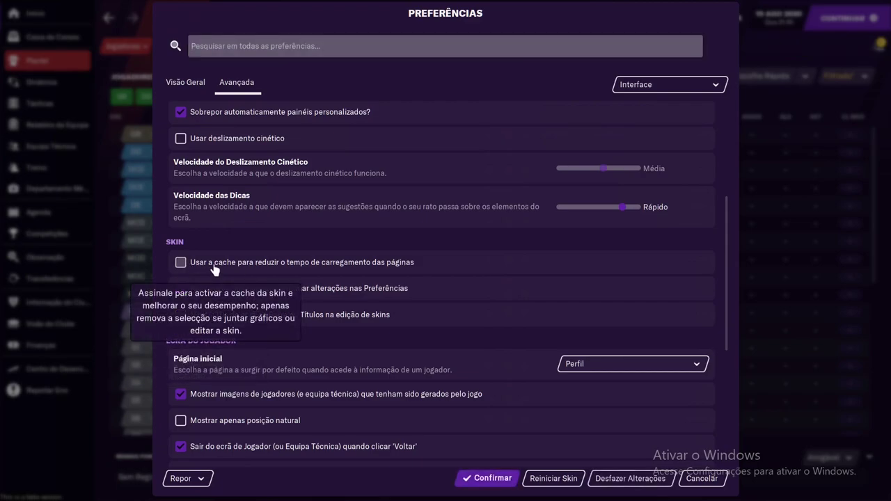
mouse_move(193, 292)
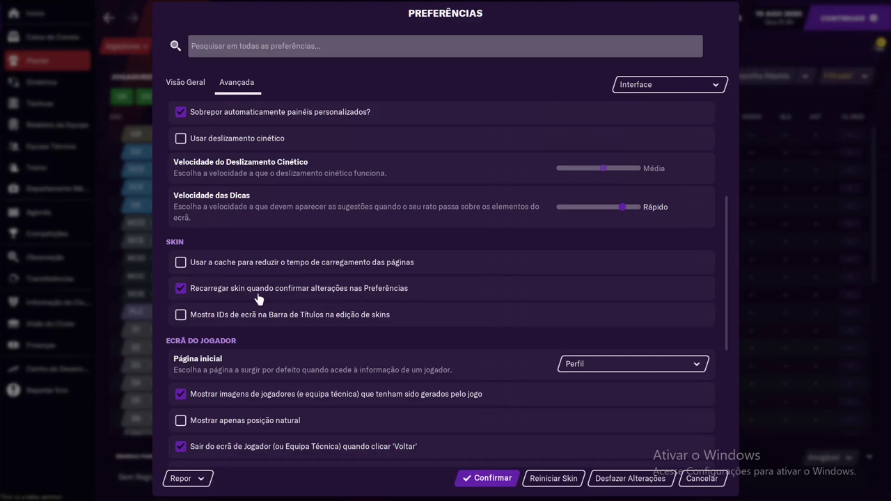
click(553, 479)
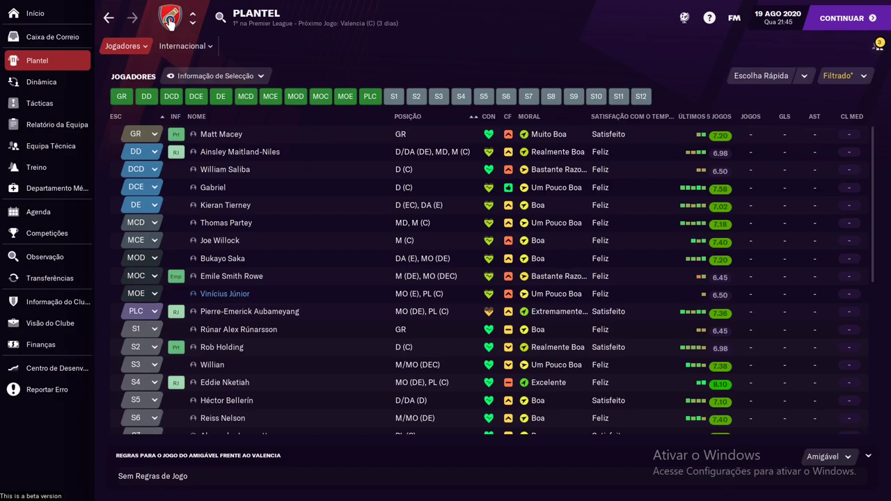
Examine the logos on the Arsenal, Aston Villa, Brighton and Burnley pages, the Premier League overview and the home screen
click(192, 23)
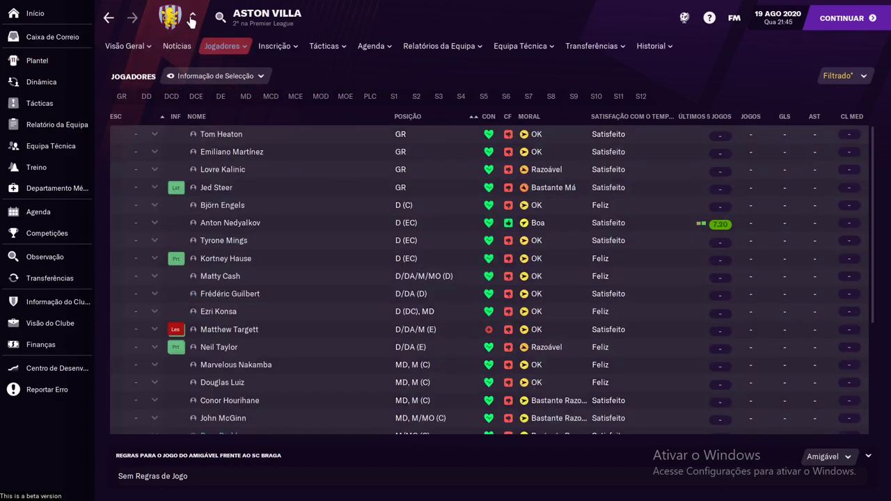
click(194, 19)
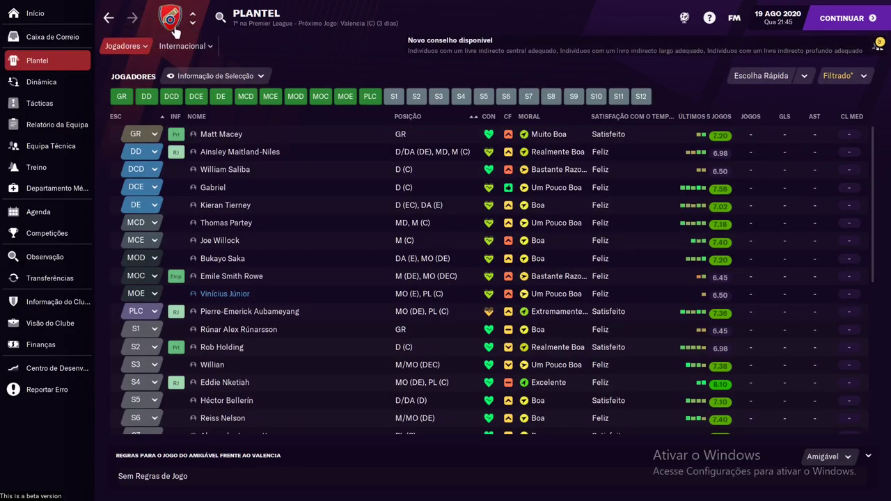
click(193, 24)
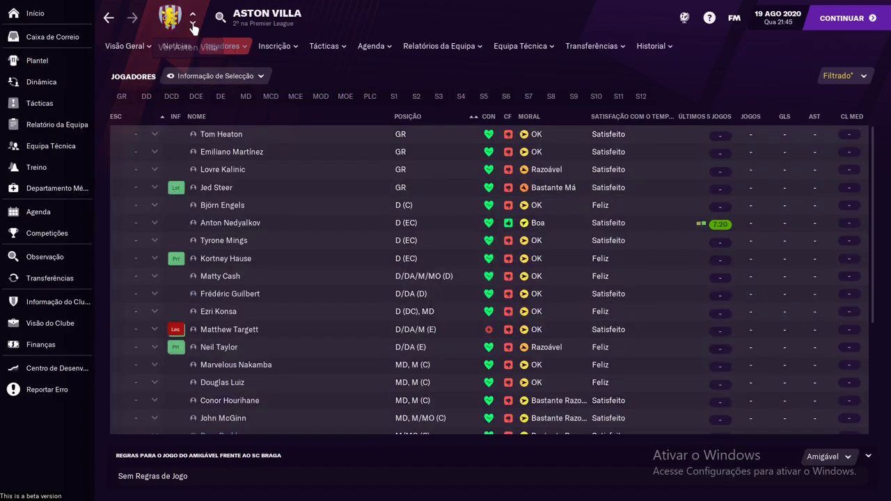
click(194, 24)
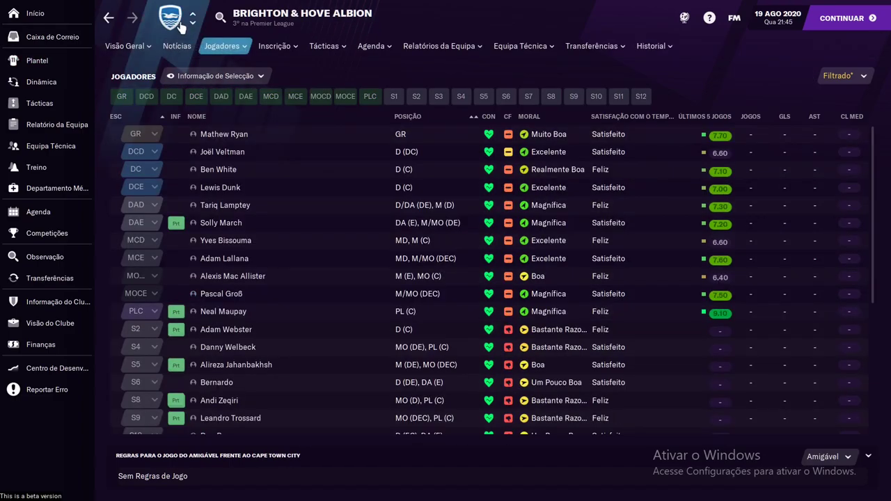
click(193, 24)
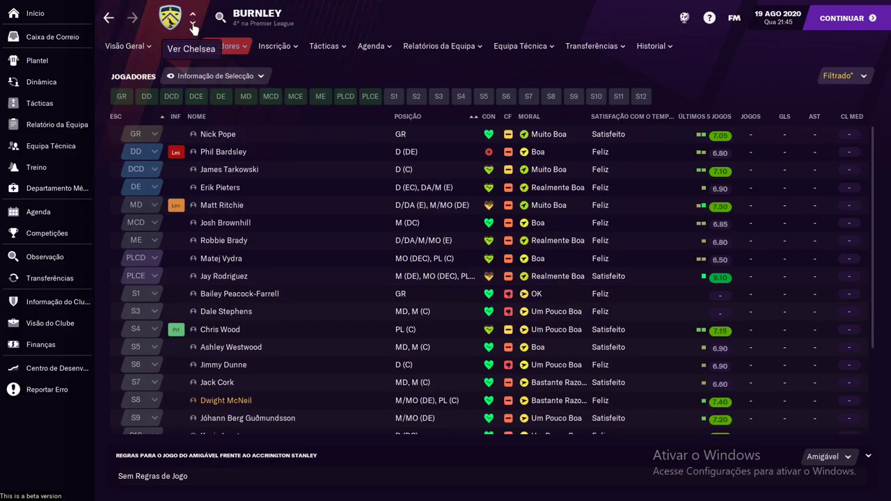
click(195, 19)
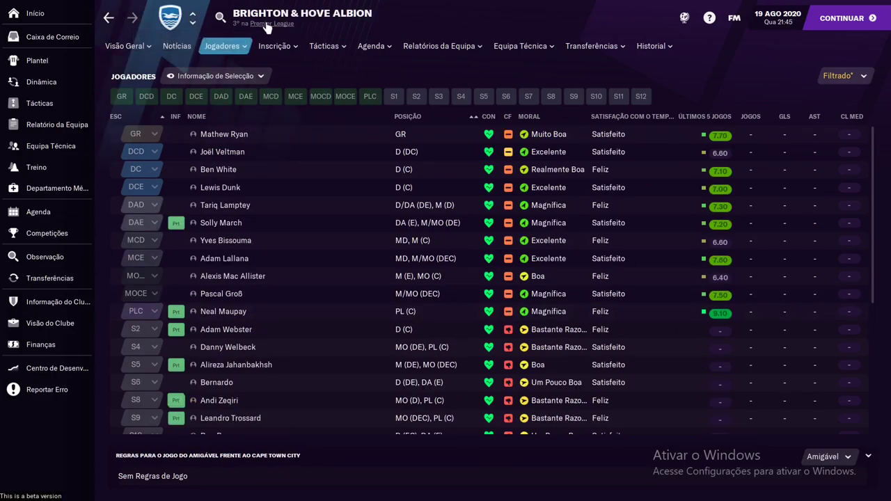
click(266, 26)
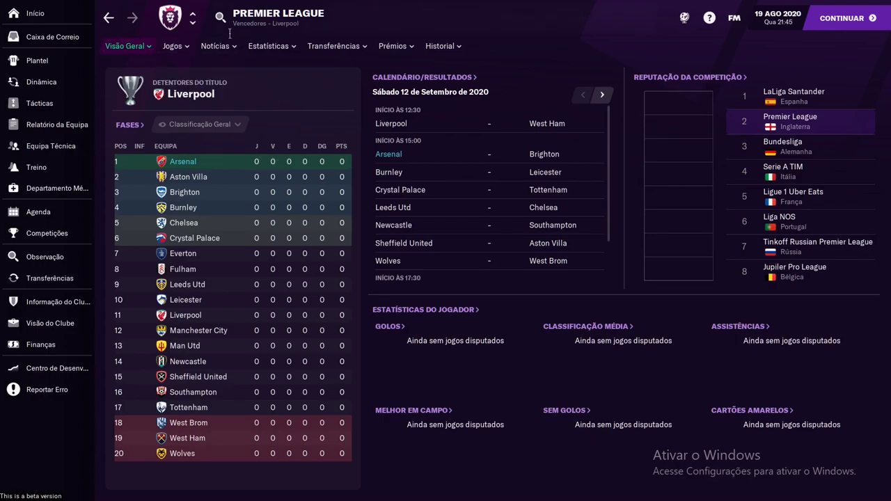
click(49, 13)
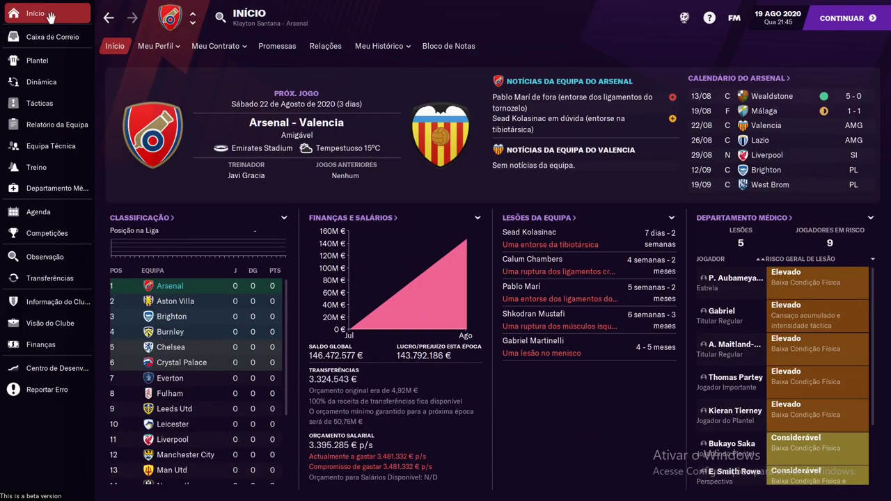